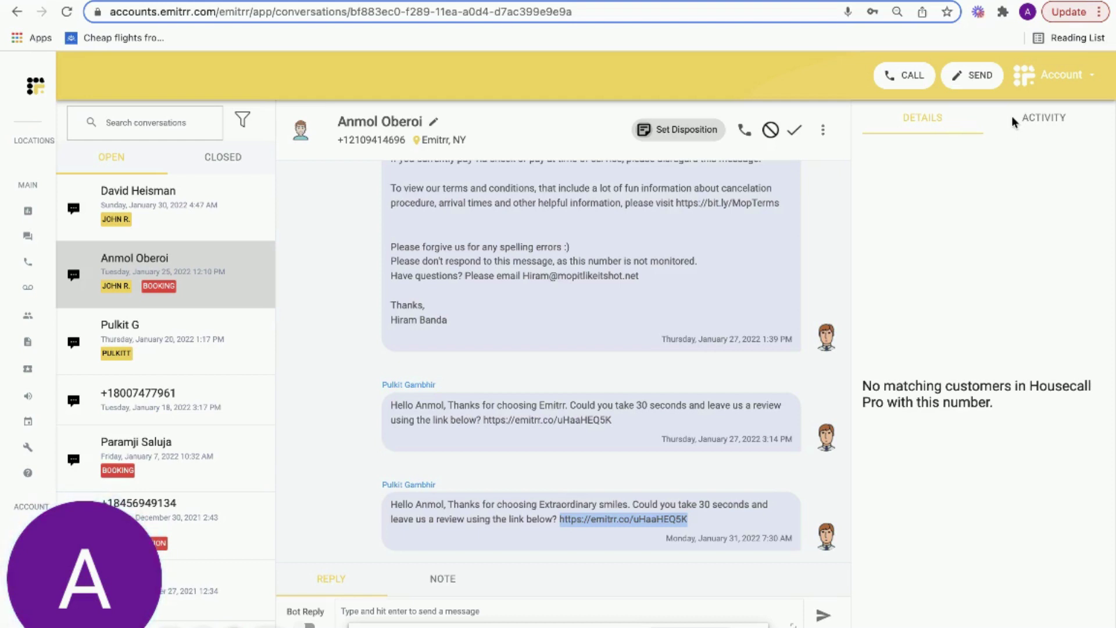
Show the open conversation's activity timeline with its notes, dispositions and status changes
click(1028, 126)
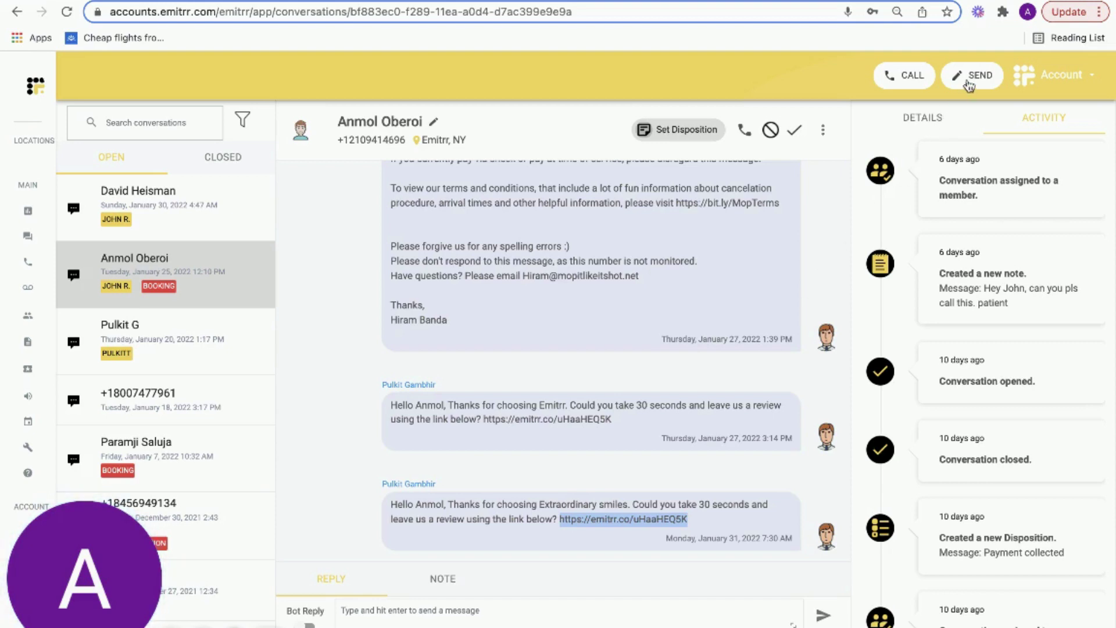
Start a new review request addressed to the customer's phone number
click(968, 86)
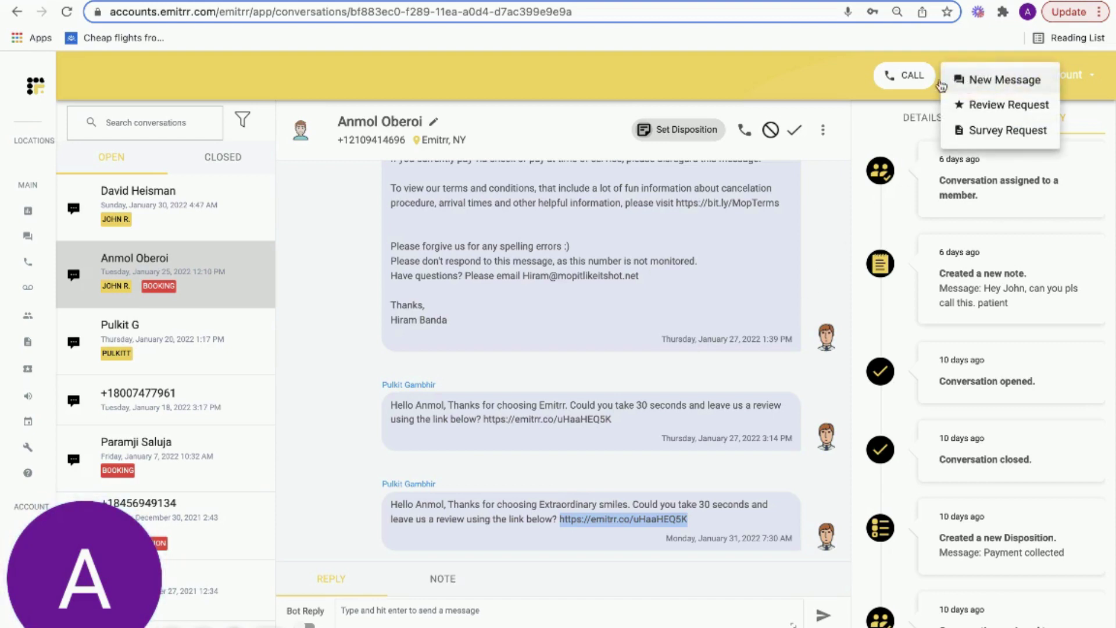
click(887, 86)
click(976, 79)
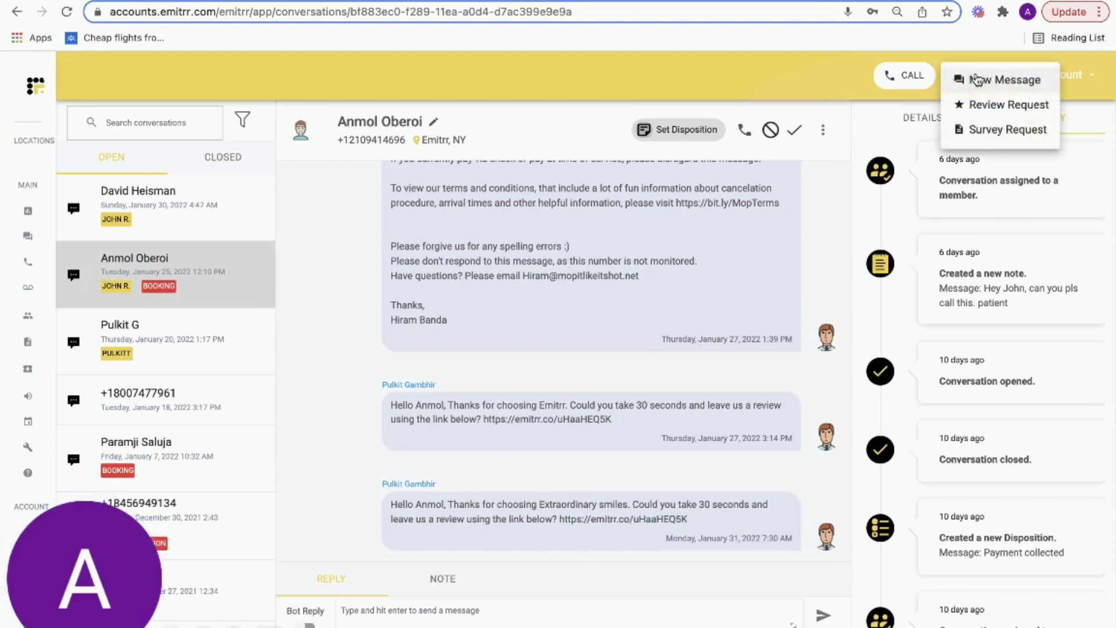
click(966, 105)
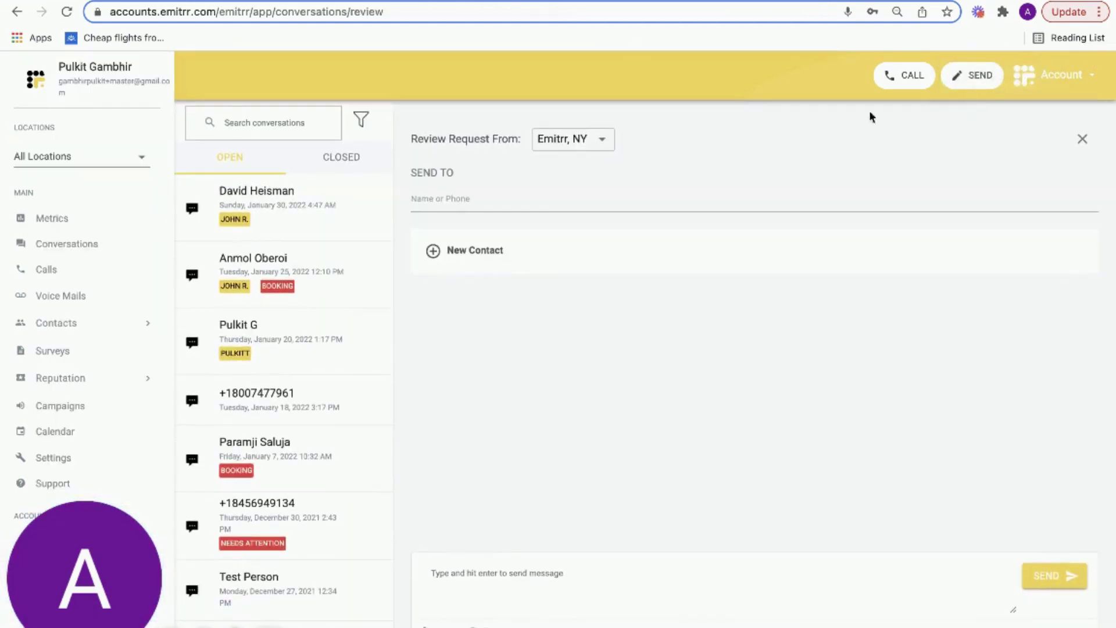
click(615, 191)
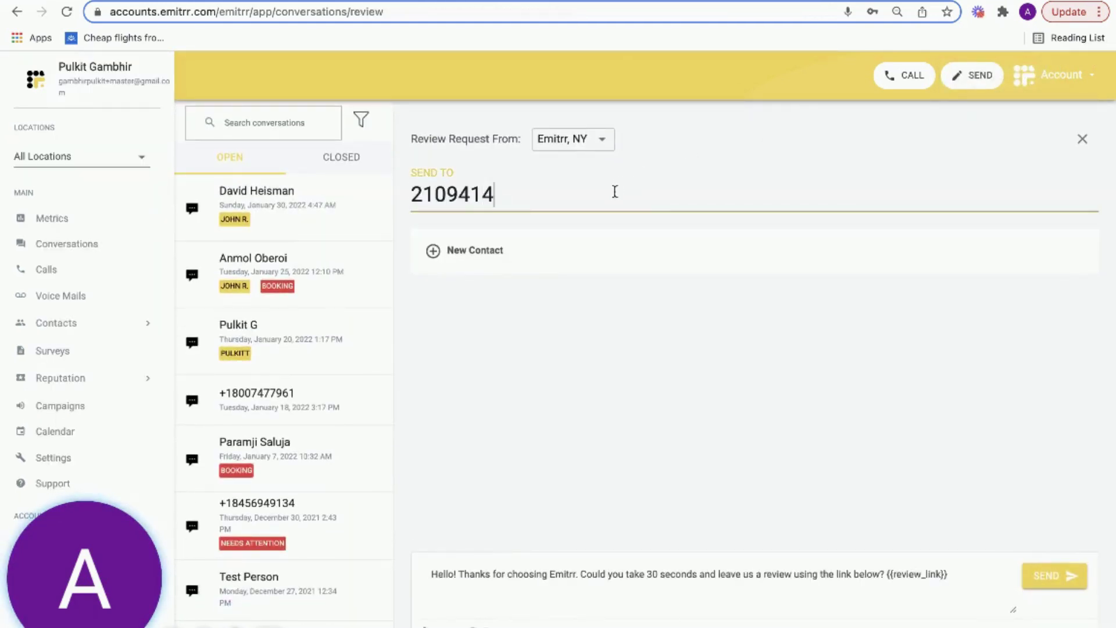
click(483, 319)
Change the greeting to 'Hello' plus the customer's first name, then send the review request
double_click(442, 575)
triple_click(442, 575)
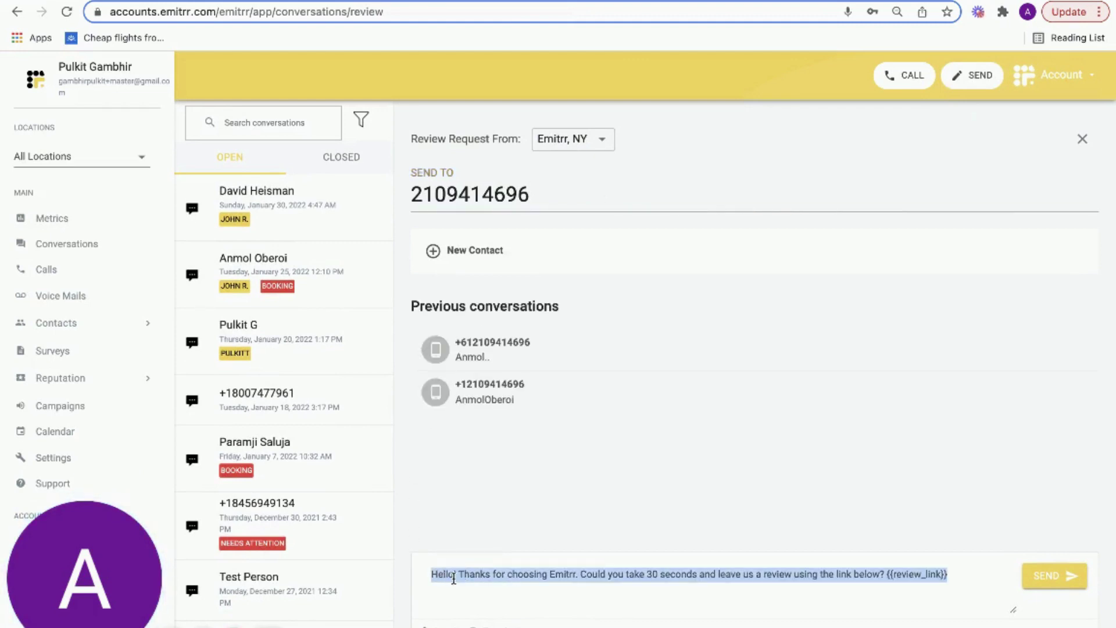
click(454, 576)
key(BackSpace)
text(bA)
key(BackSpace)
key(BackSpace)
text(Anmm)
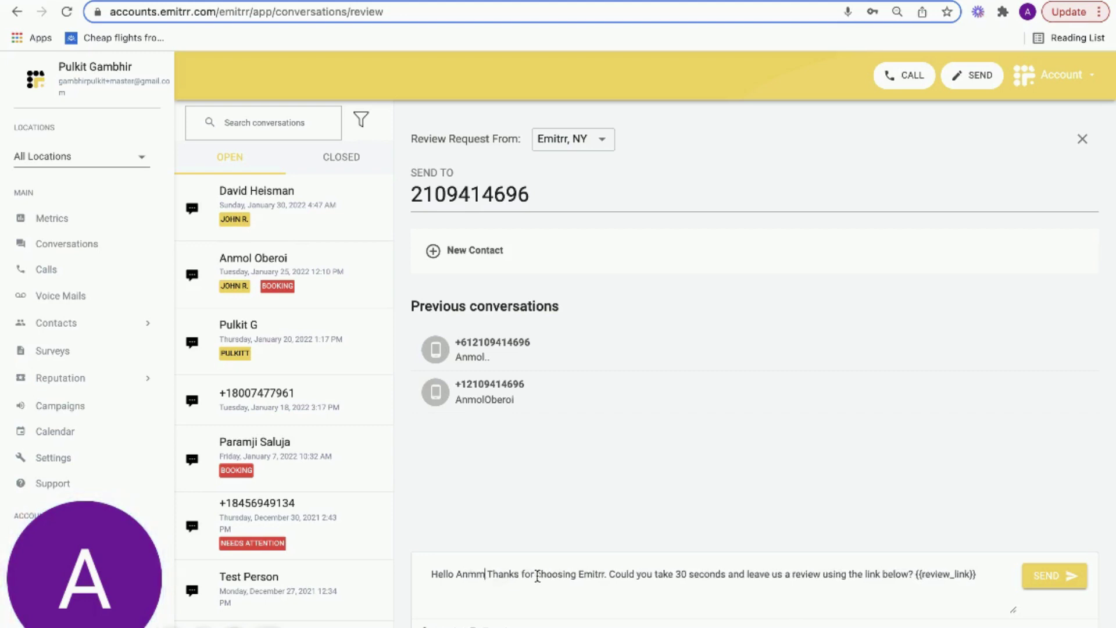
key(BackSpace)
text(ol,)
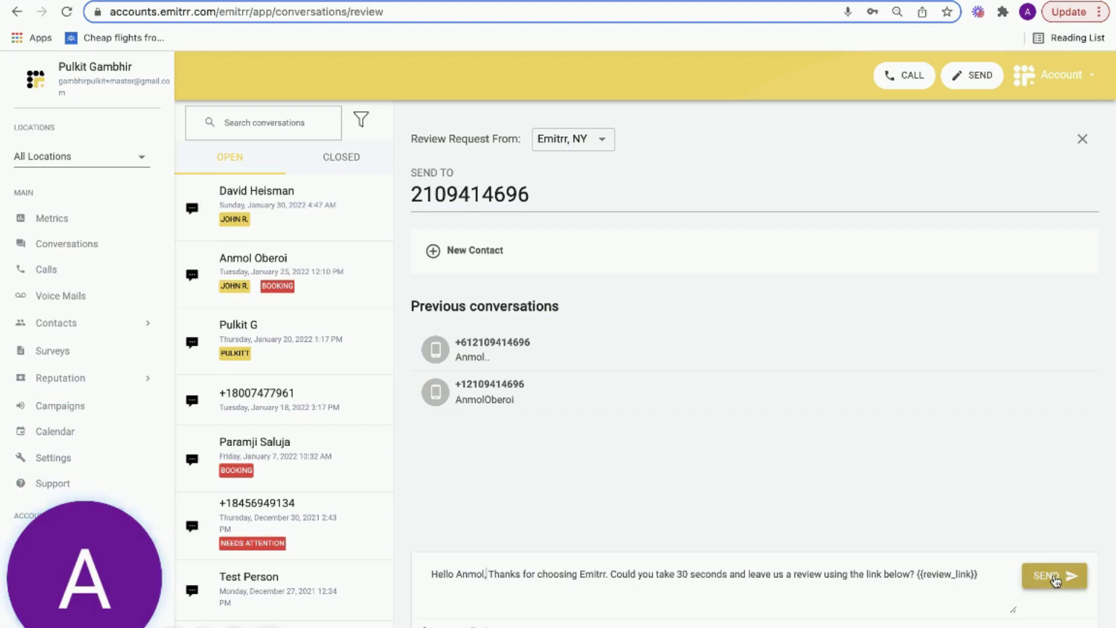
drag(986, 574, 917, 576)
click(329, 249)
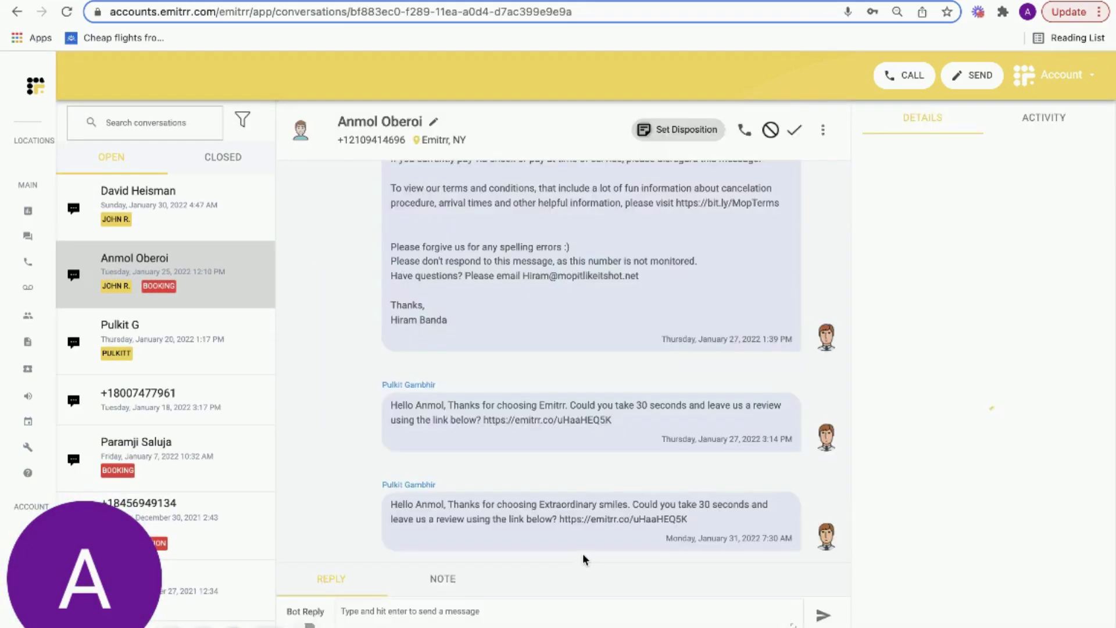
Open the review link, answer Great!, and preview the Google review site
drag(691, 519, 430, 11)
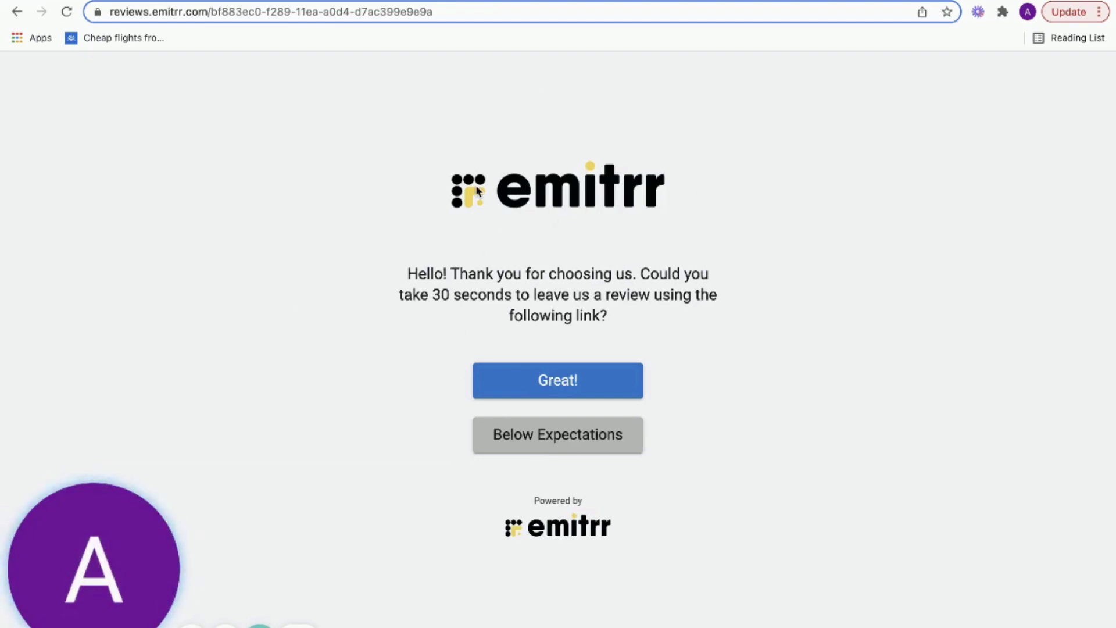
click(543, 379)
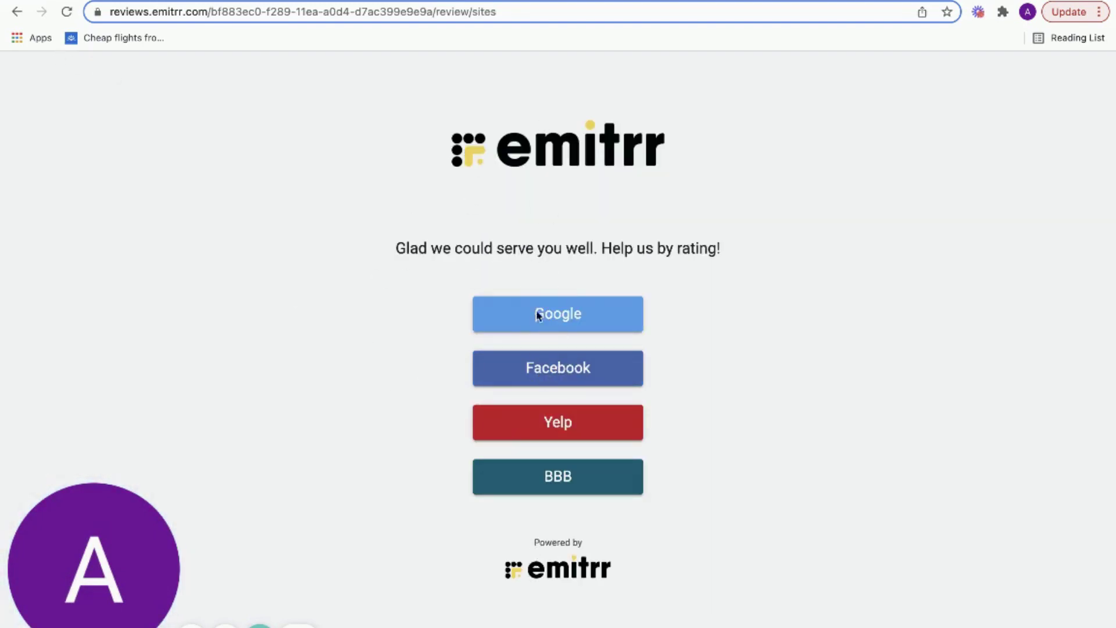
click(586, 320)
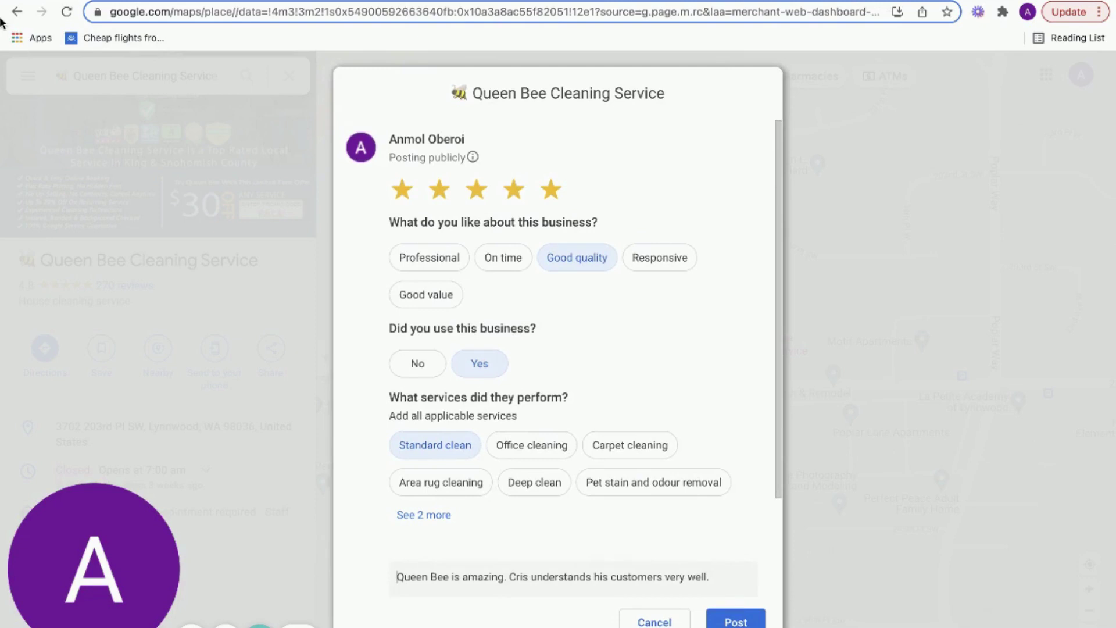
click(16, 12)
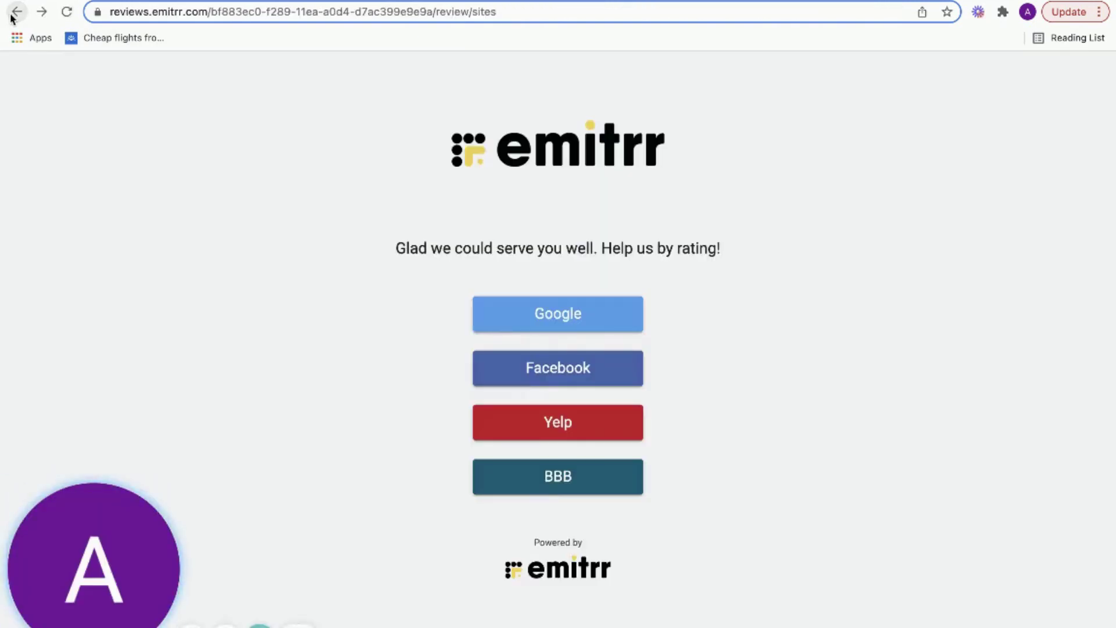
Try the Below Expectations path up to the feedback box, then return to Emitrr
click(13, 14)
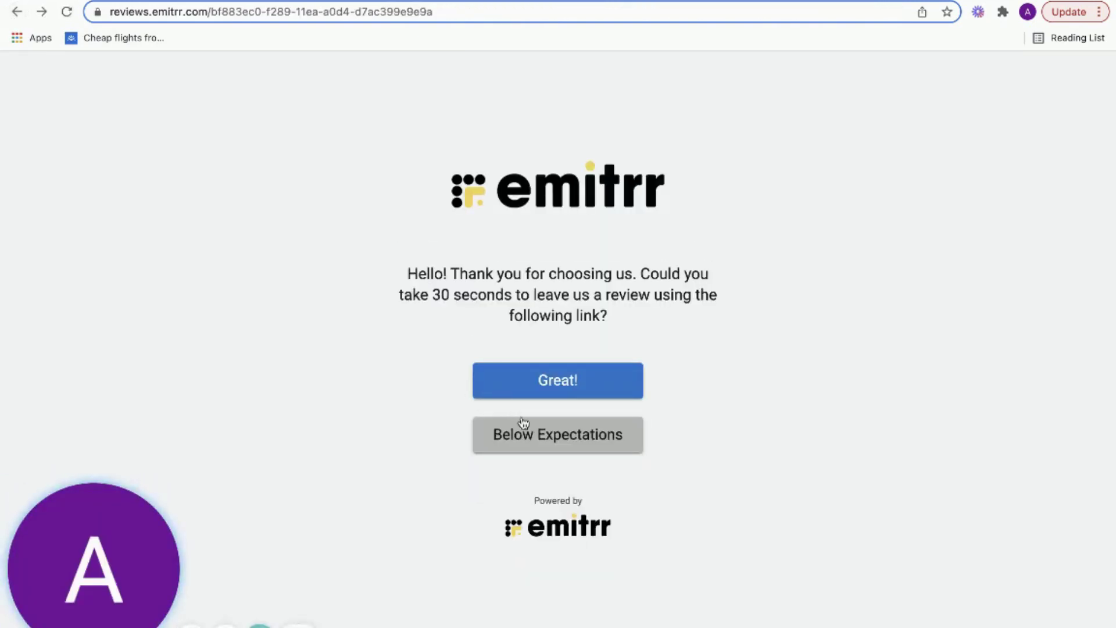
click(516, 448)
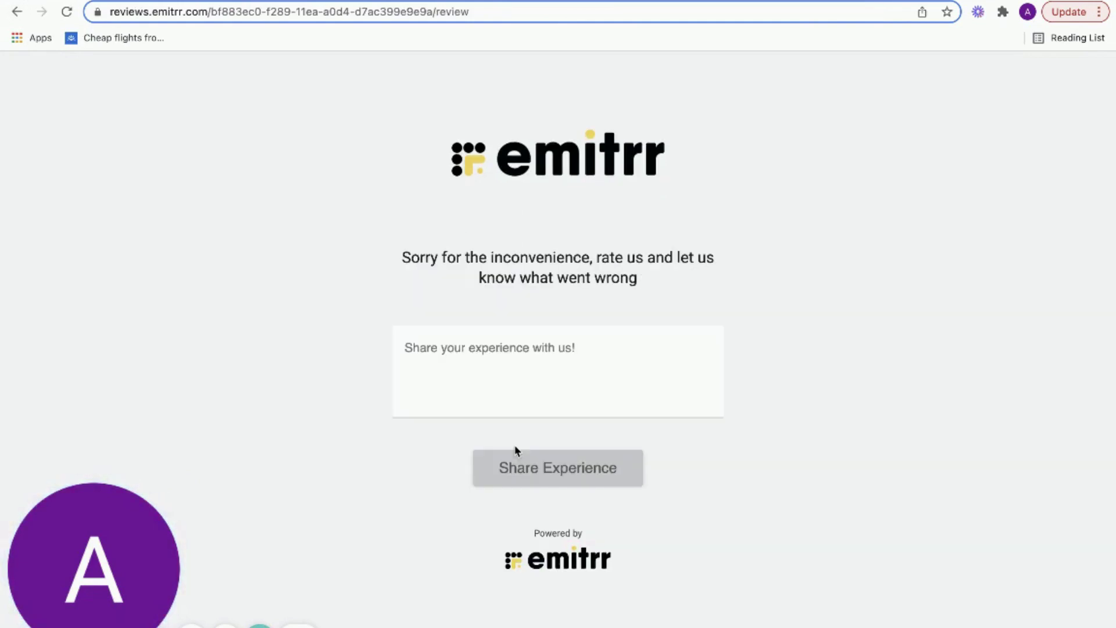
click(494, 354)
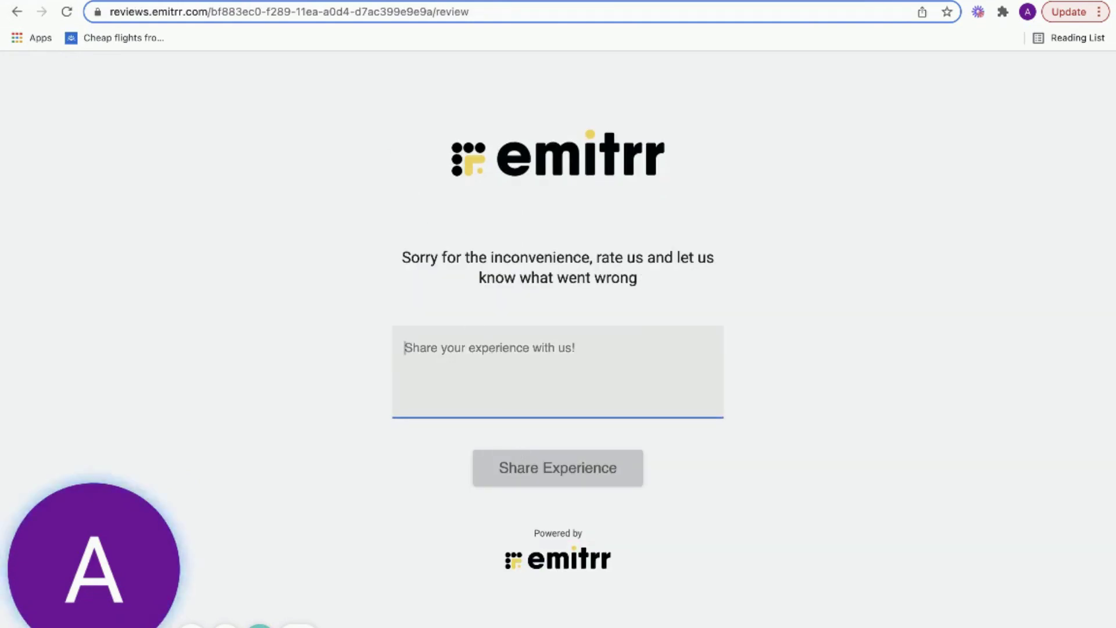
key(super+w)
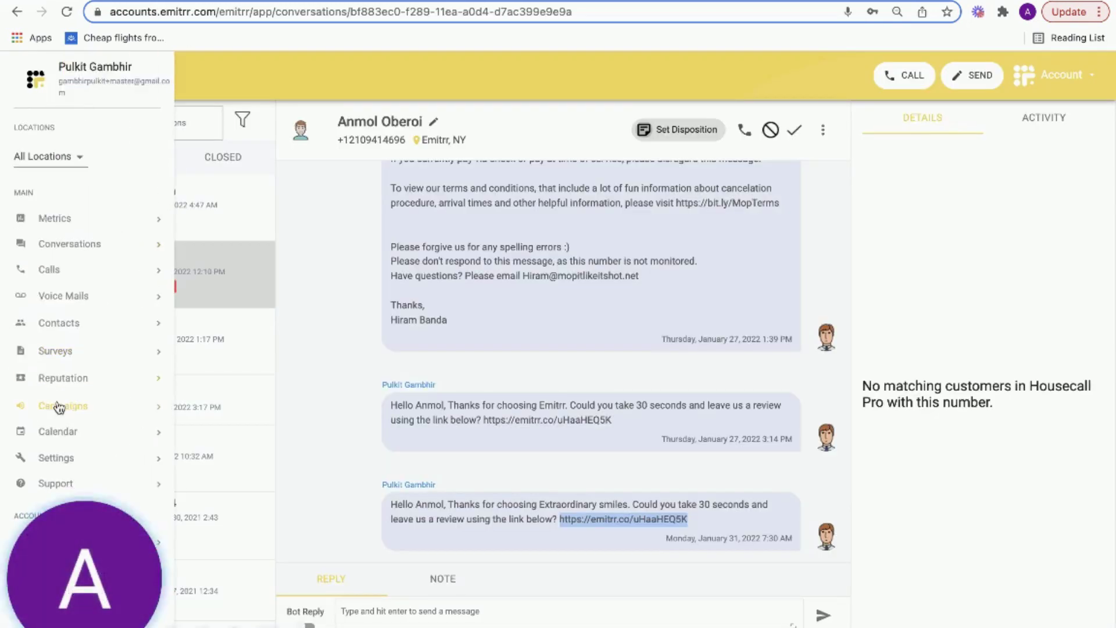
Open the Reviews campaign under Automation and scroll through its Review 1, 2 and 3 settings
click(59, 407)
click(382, 151)
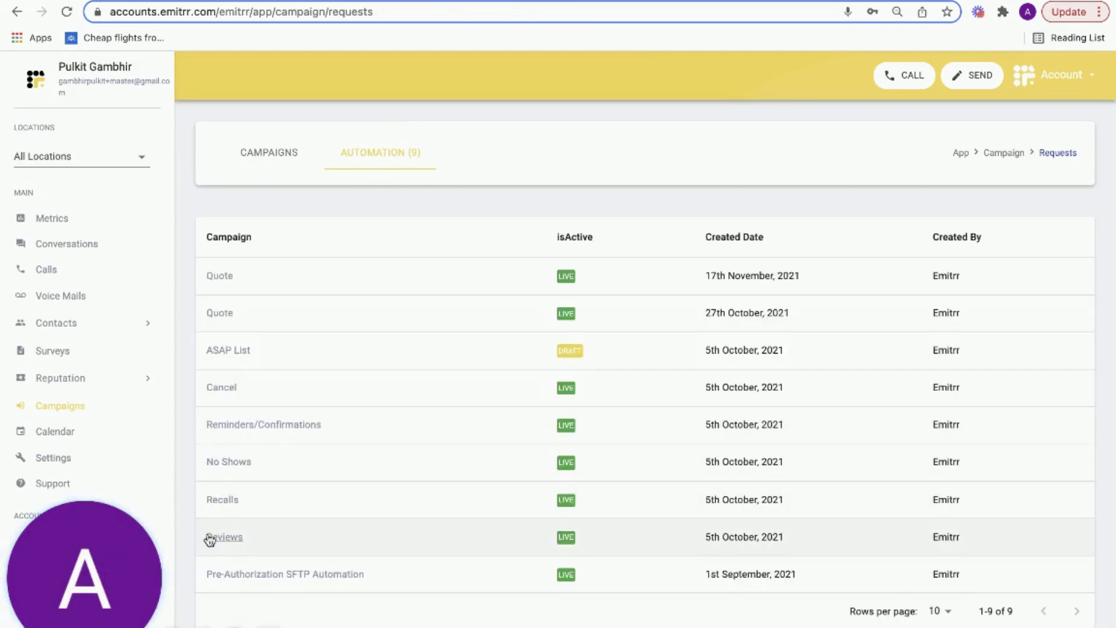
click(209, 539)
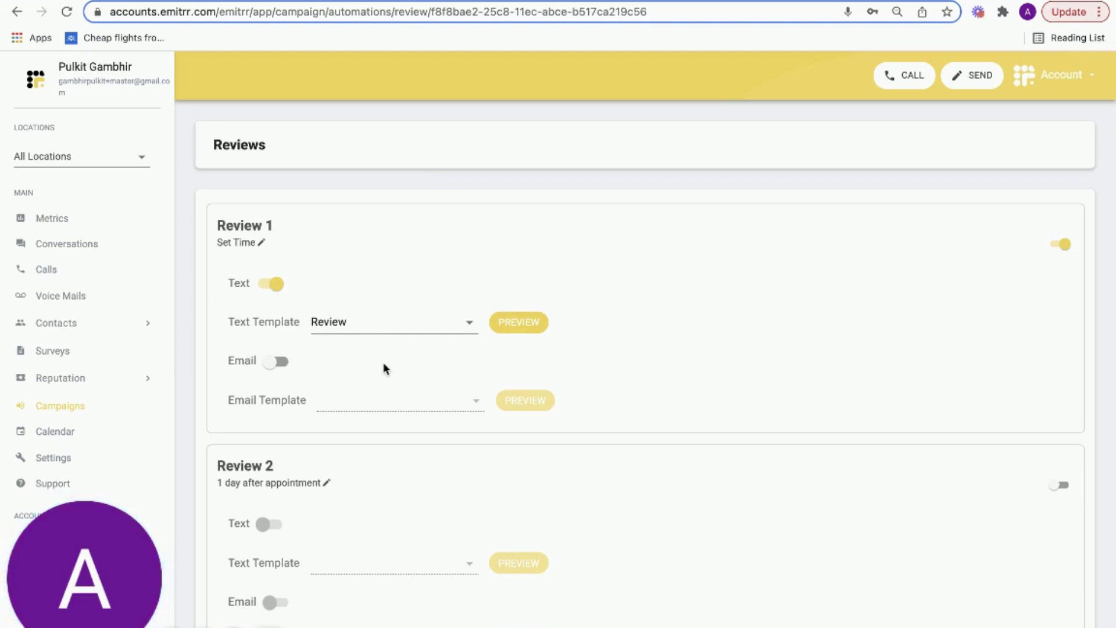
scroll(383, 367, down, 5)
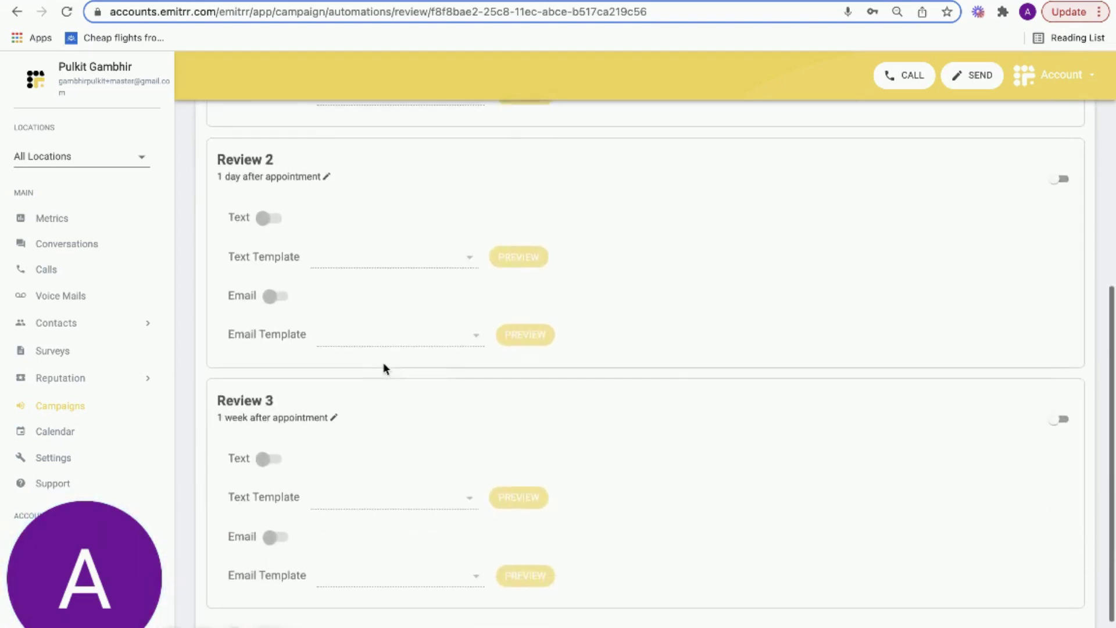
scroll(382, 368, up, 5)
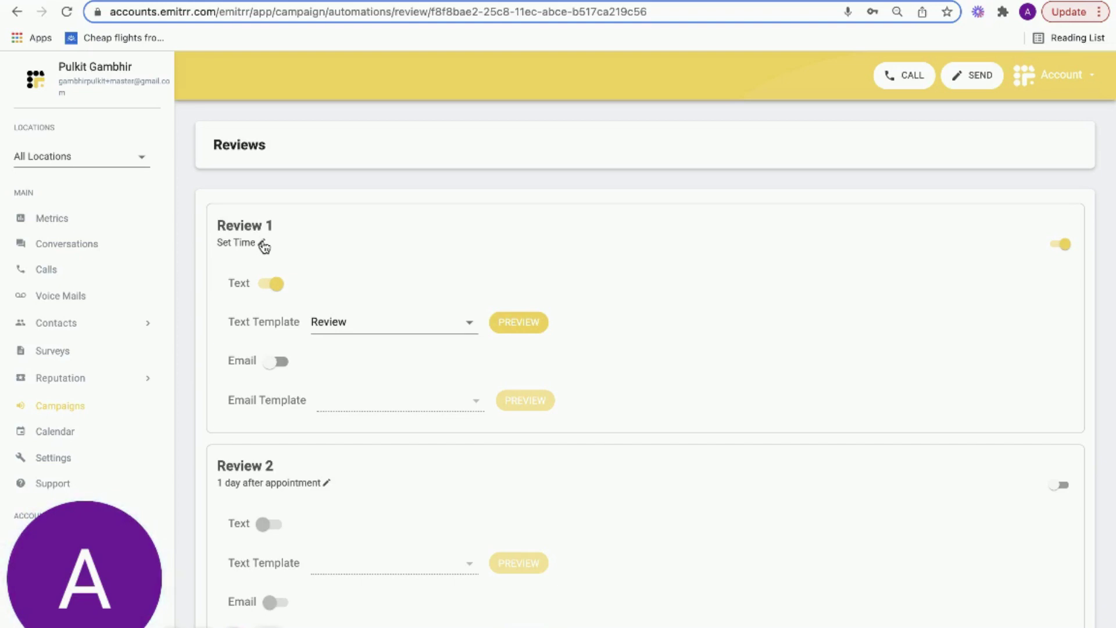
scroll(434, 401, down, 6)
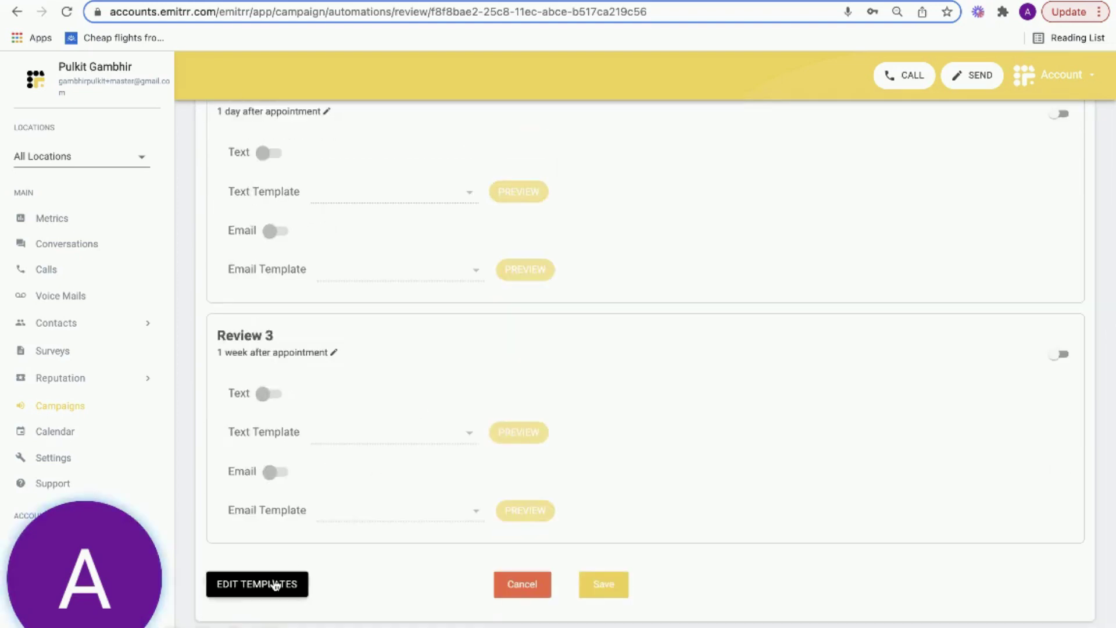
Open the Review message template and start replacing its text with 'Pleas…'
click(280, 585)
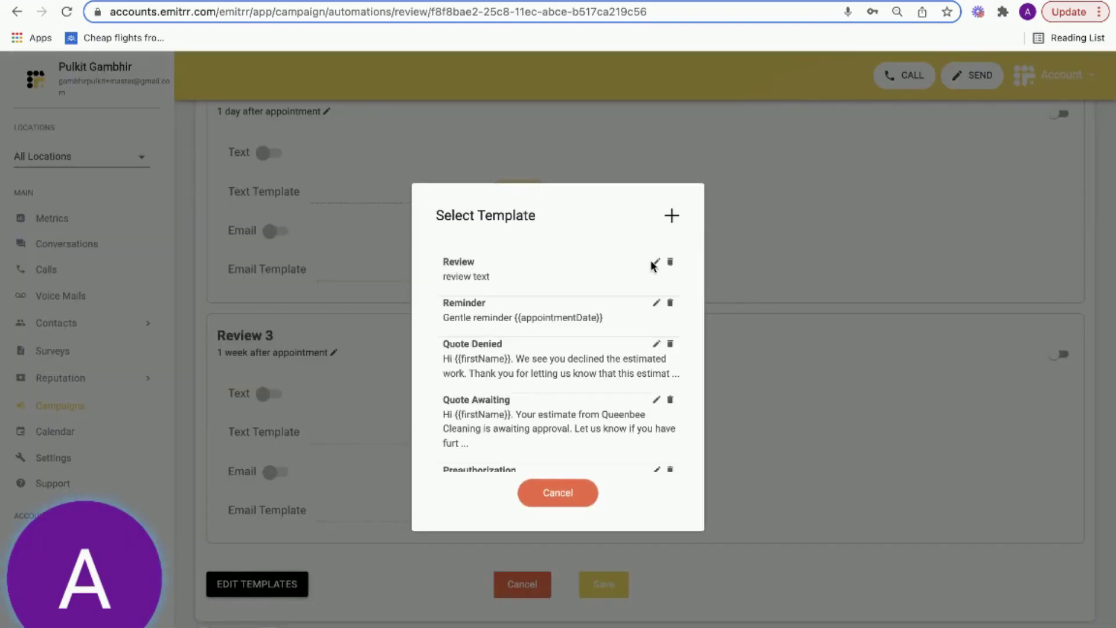
click(652, 262)
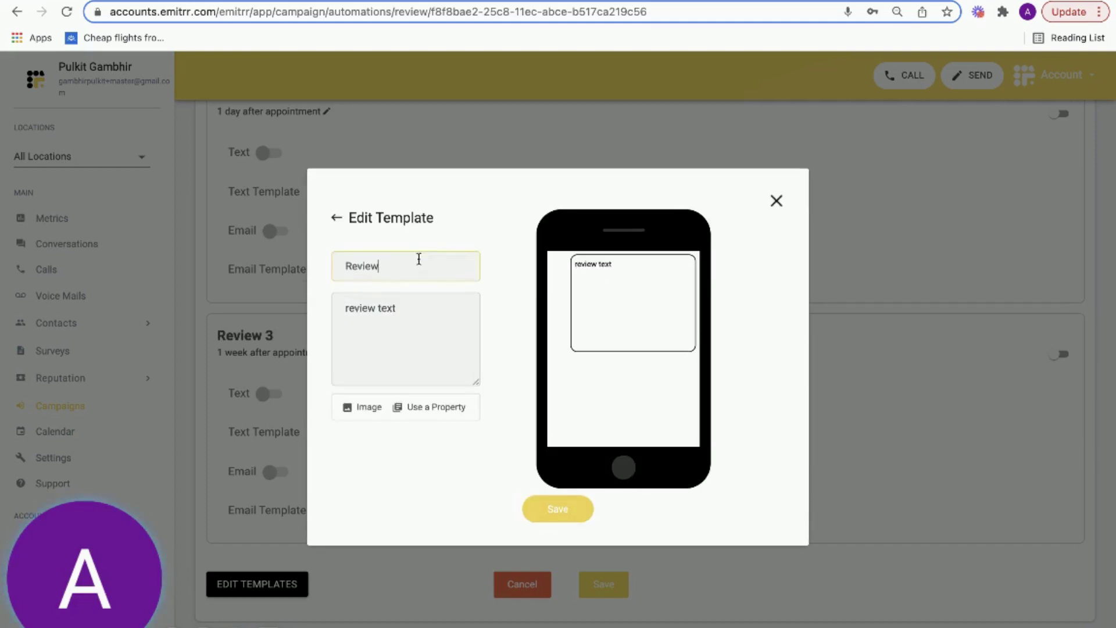
triple_click(387, 308)
text(Pleas)
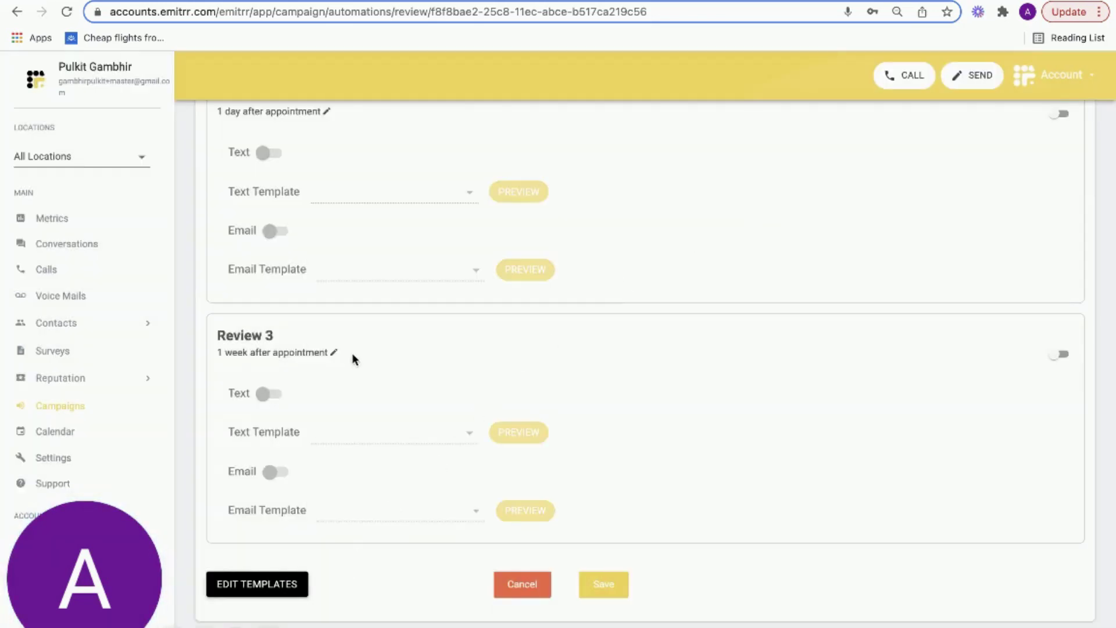
scroll(342, 355, up, 6)
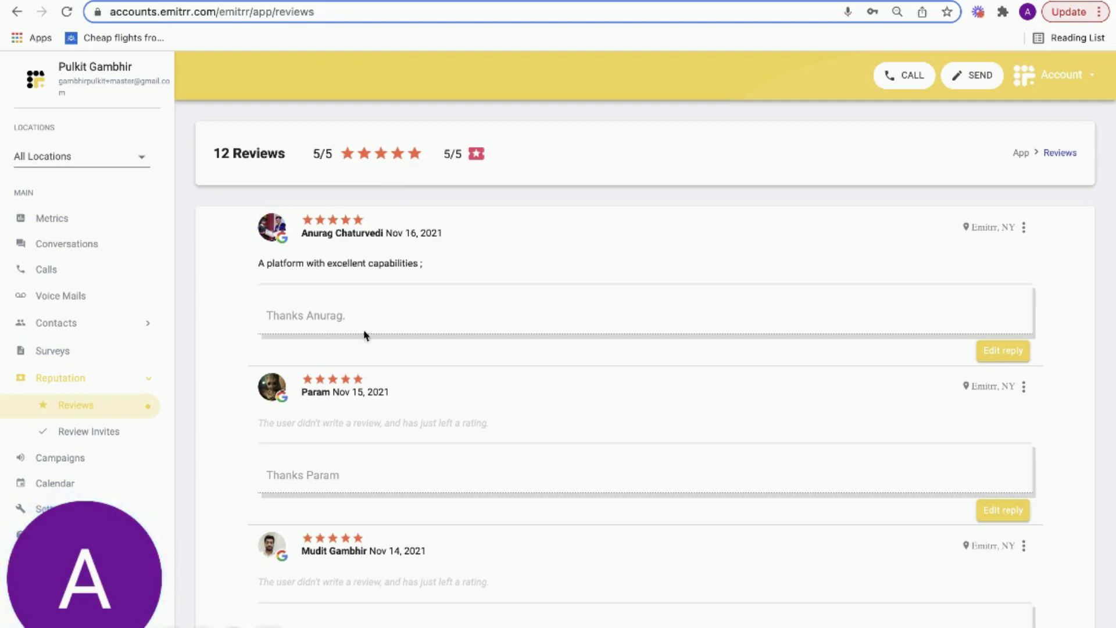
Scroll the received reviews, make the first review's reply editable, and dismiss its options menu
scroll(365, 395, down, 5)
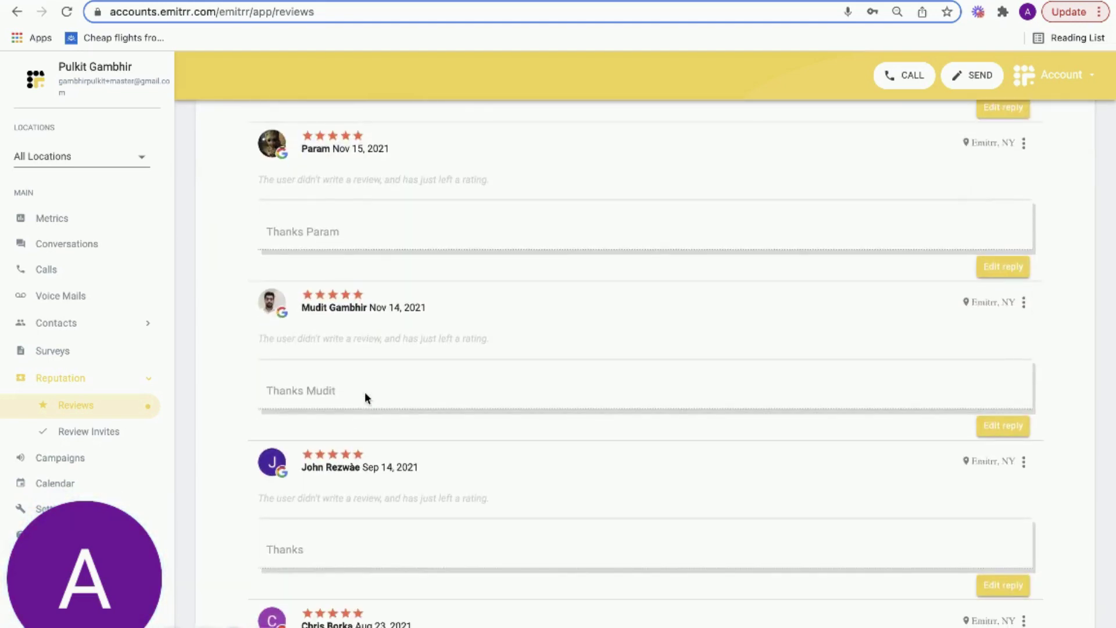
scroll(364, 392, down, 5)
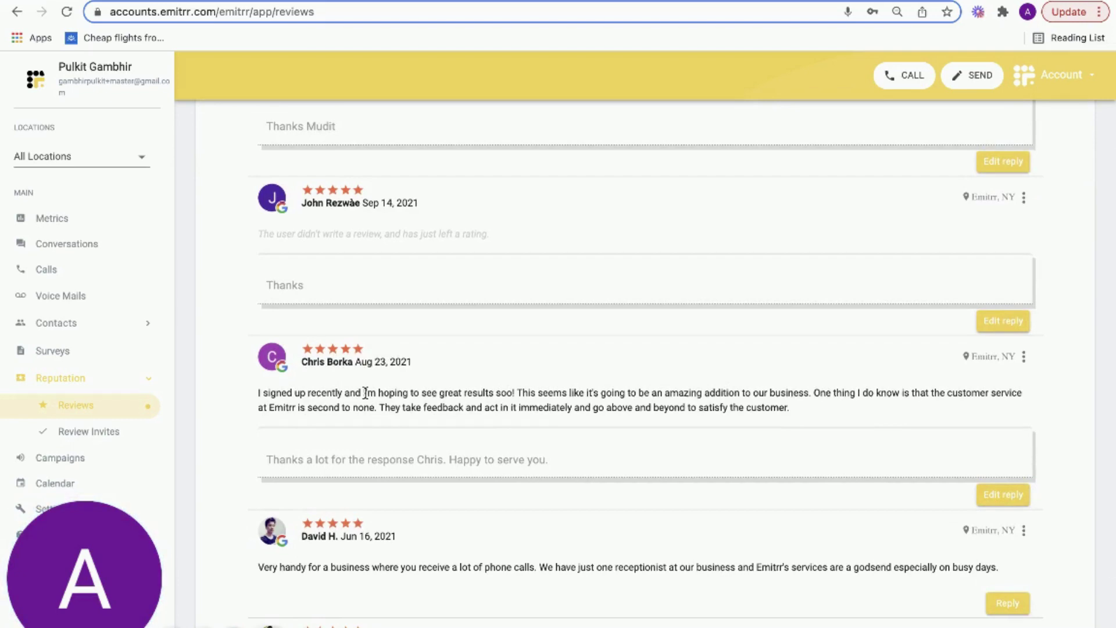
scroll(365, 393, down, 4)
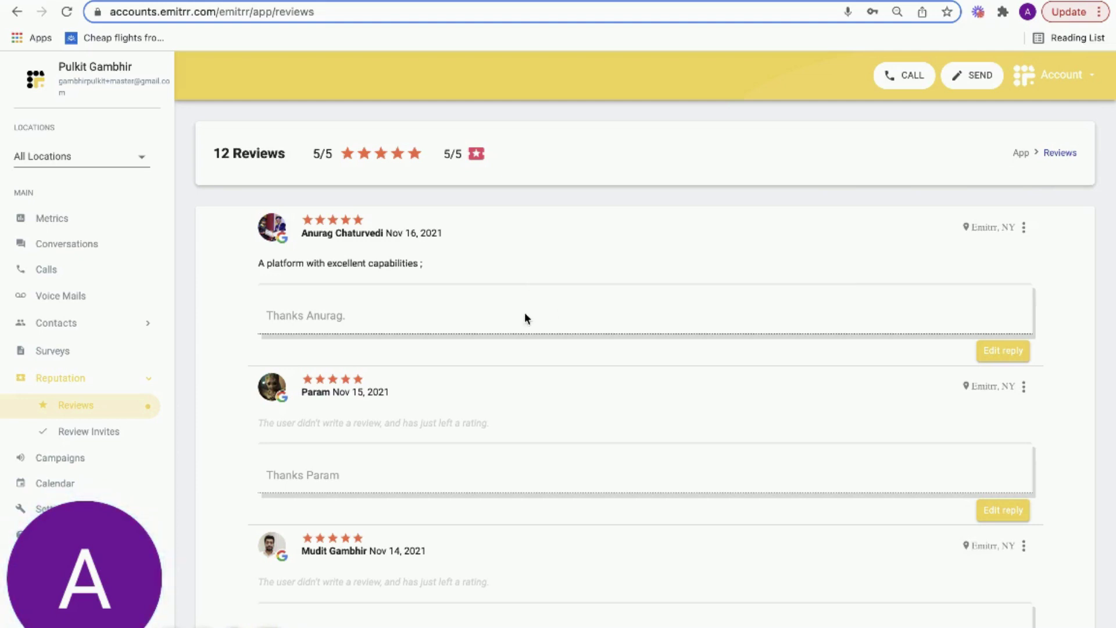
click(992, 349)
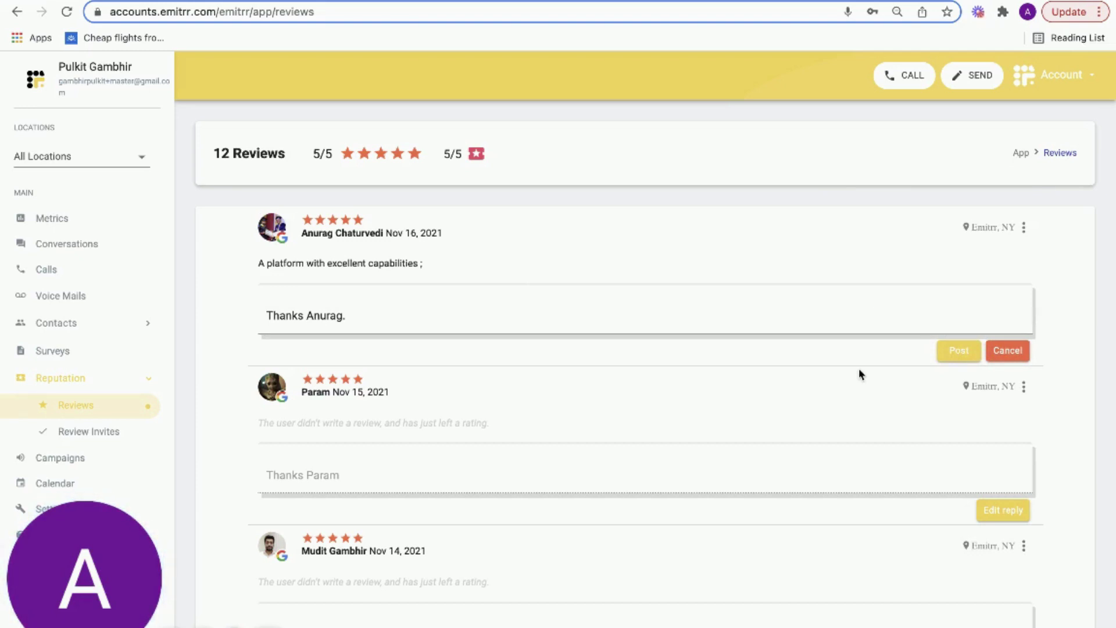
click(1023, 227)
click(853, 250)
Show the Metrics Review tab with 12 reviews, 79 requests, and the yearly and 30-day charts
click(69, 226)
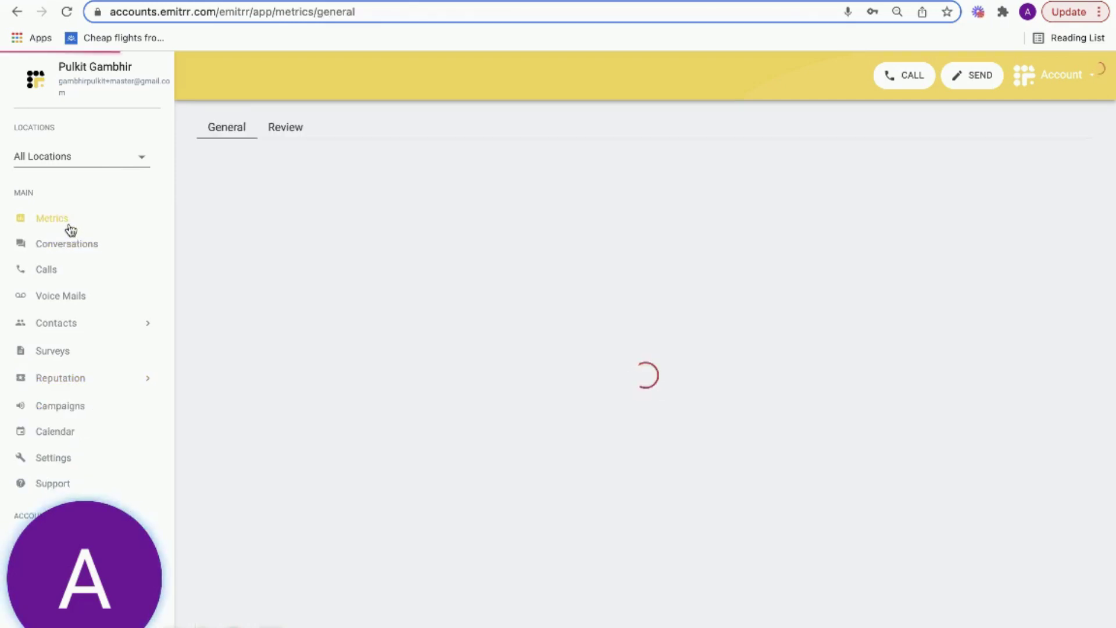
click(286, 129)
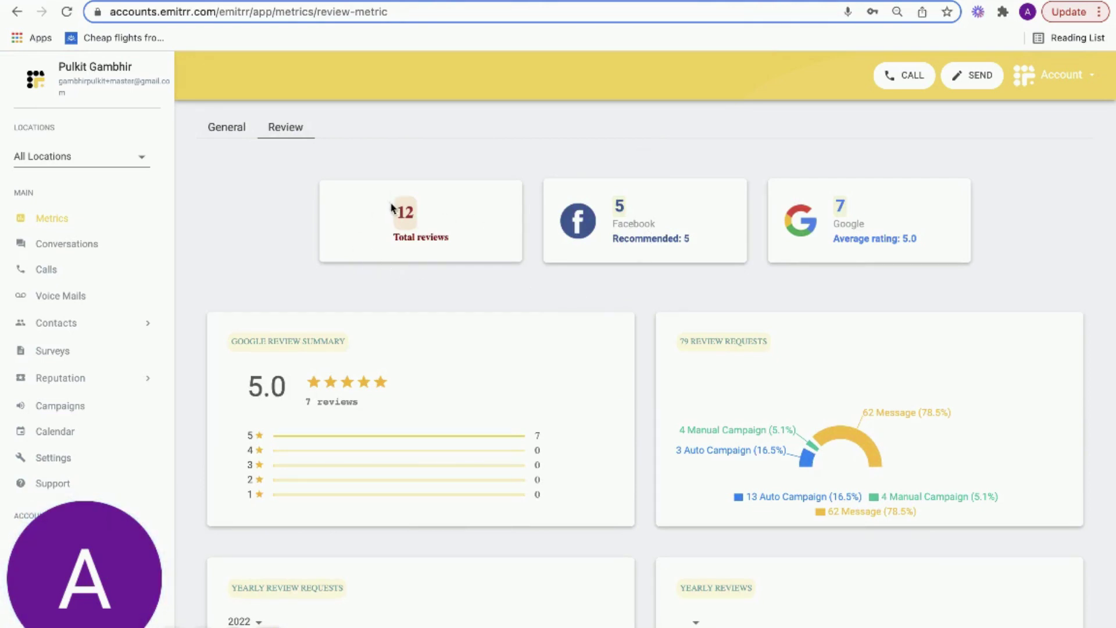
scroll(649, 405, down, 2)
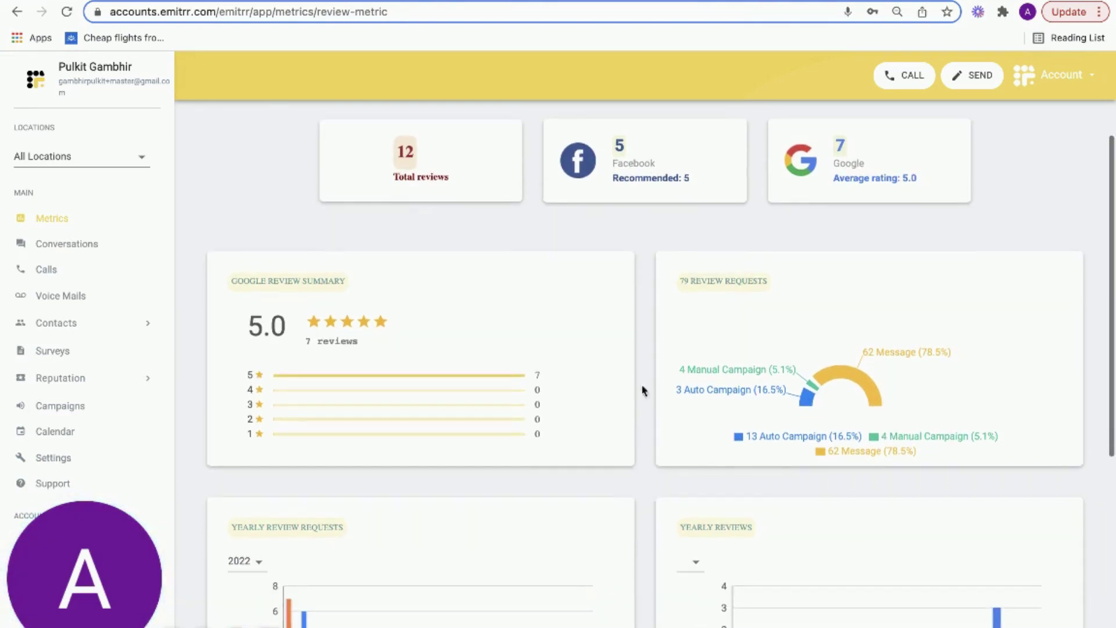
drag(680, 280, 758, 280)
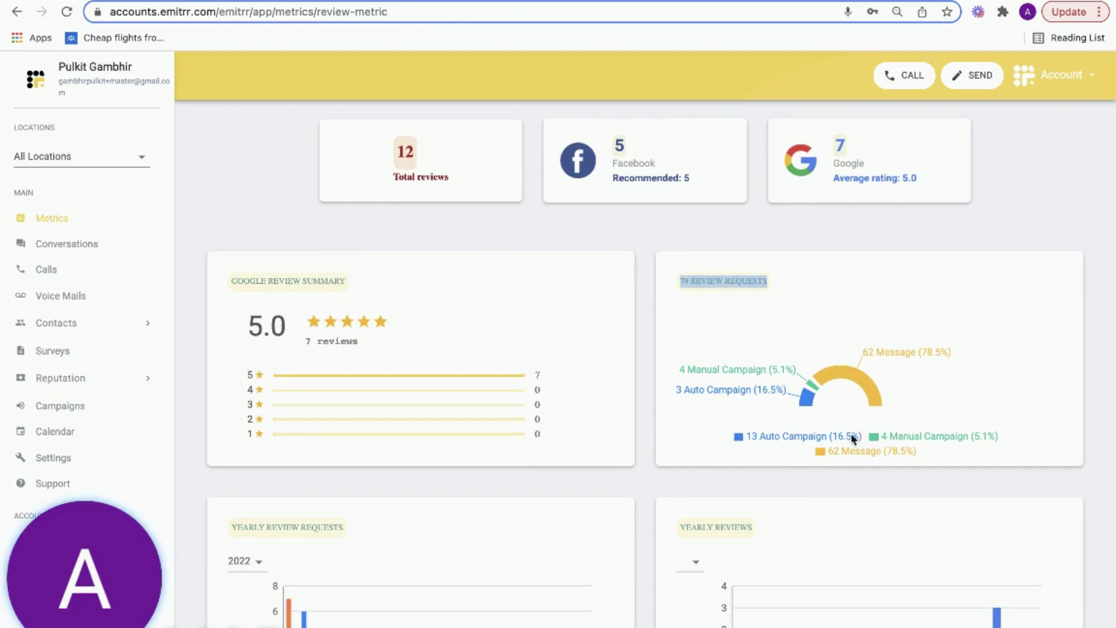
scroll(707, 472, down, 3)
scroll(653, 469, down, 3)
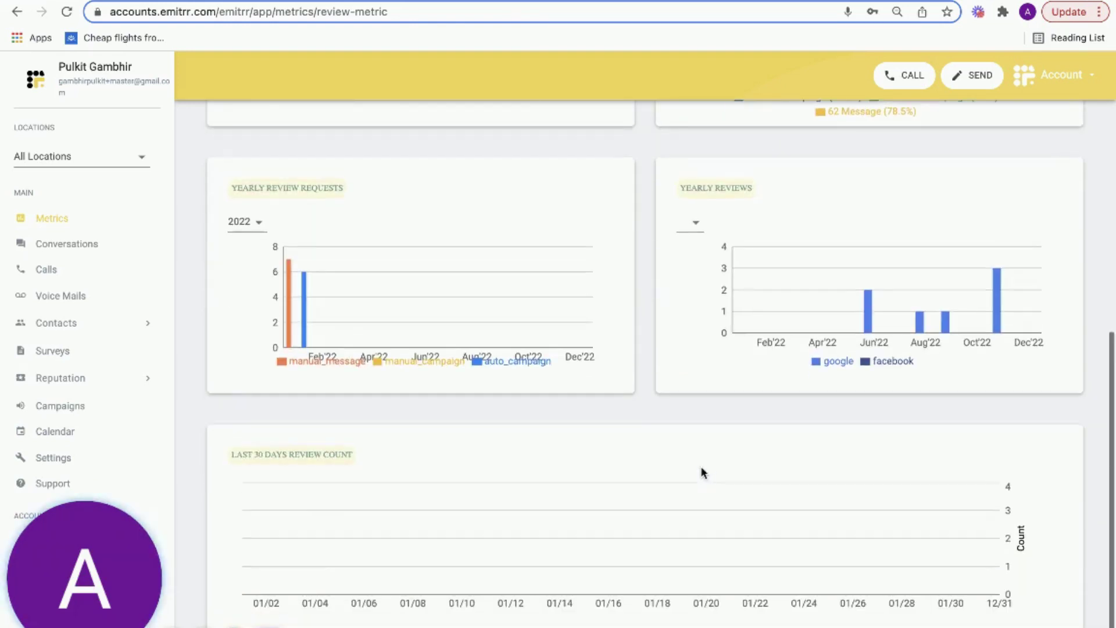